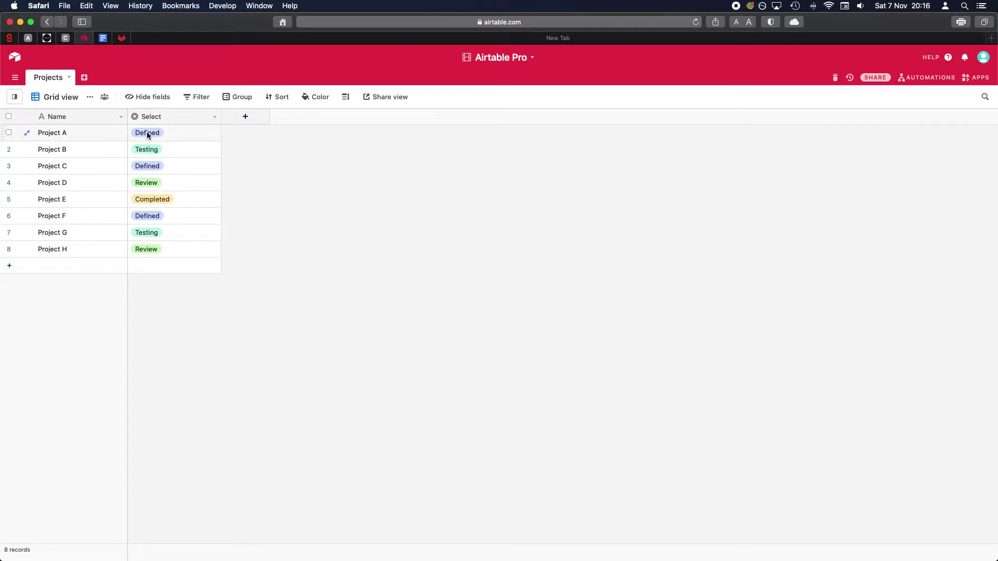
Step: Rename the Select field to Status, keeping it a single select field
{"action": "left_click", "coordinate": [212, 116]}
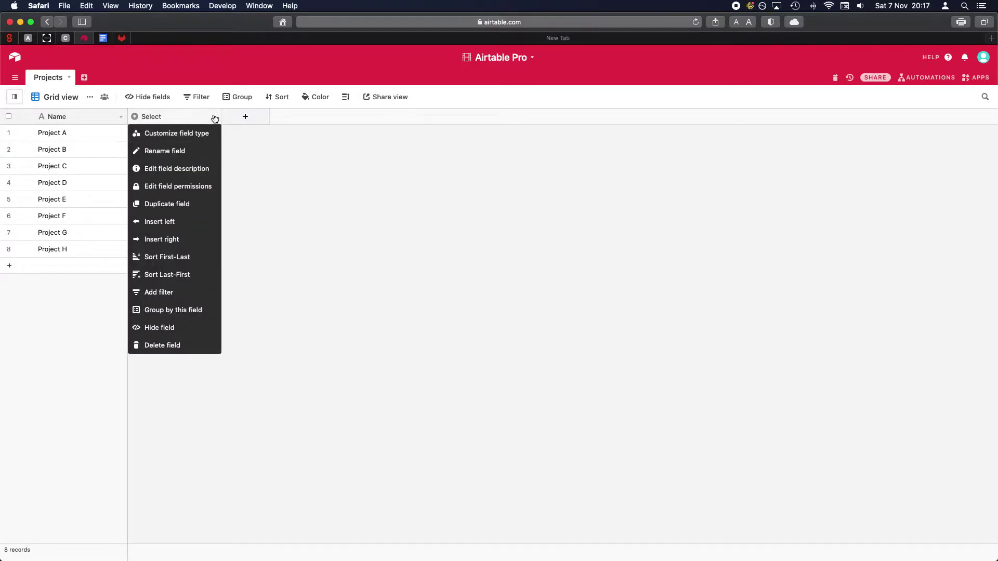
{"action": "left_click", "coordinate": [211, 134]}
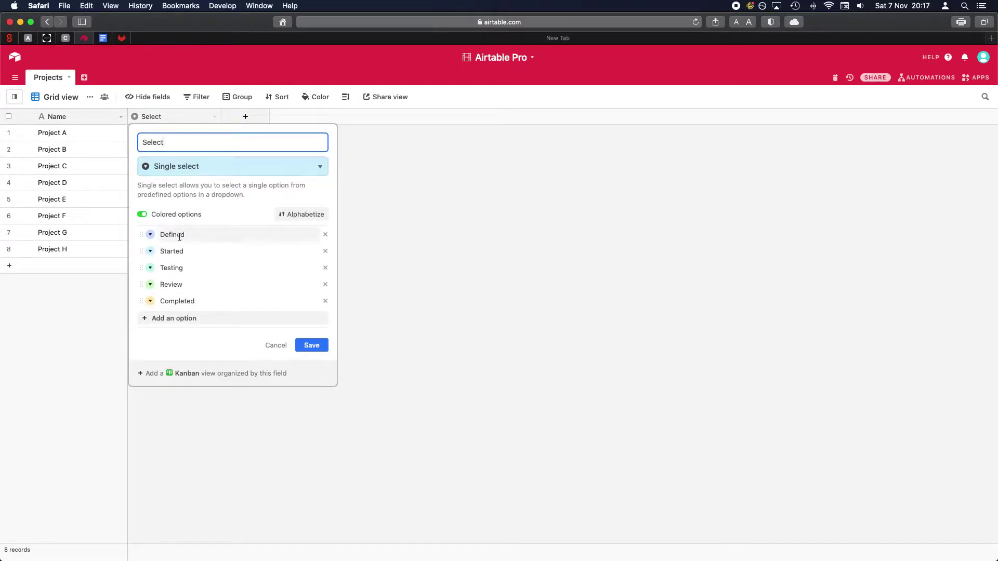
{"action": "double_click", "coordinate": [171, 148]}
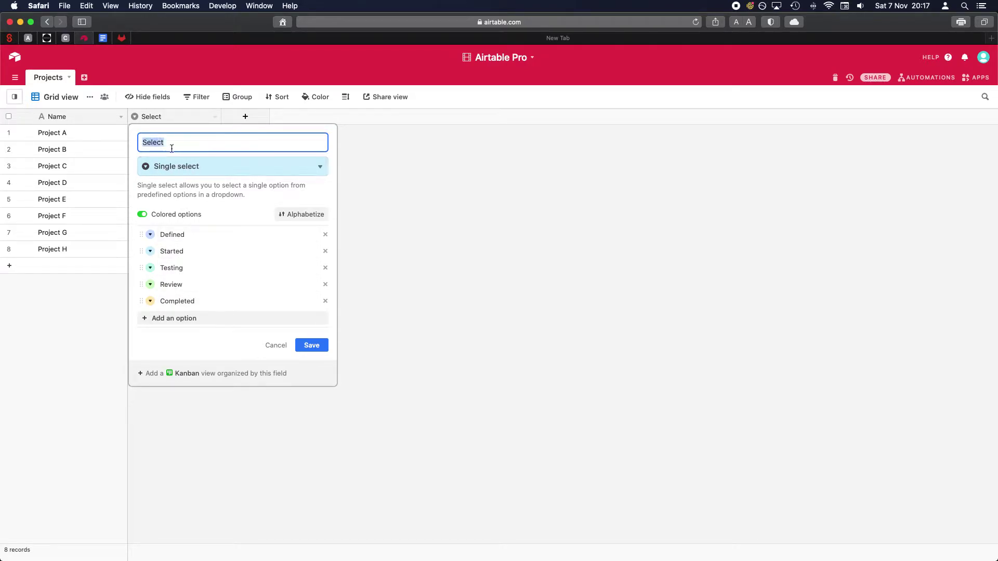
{"action": "type", "text": "Status"}
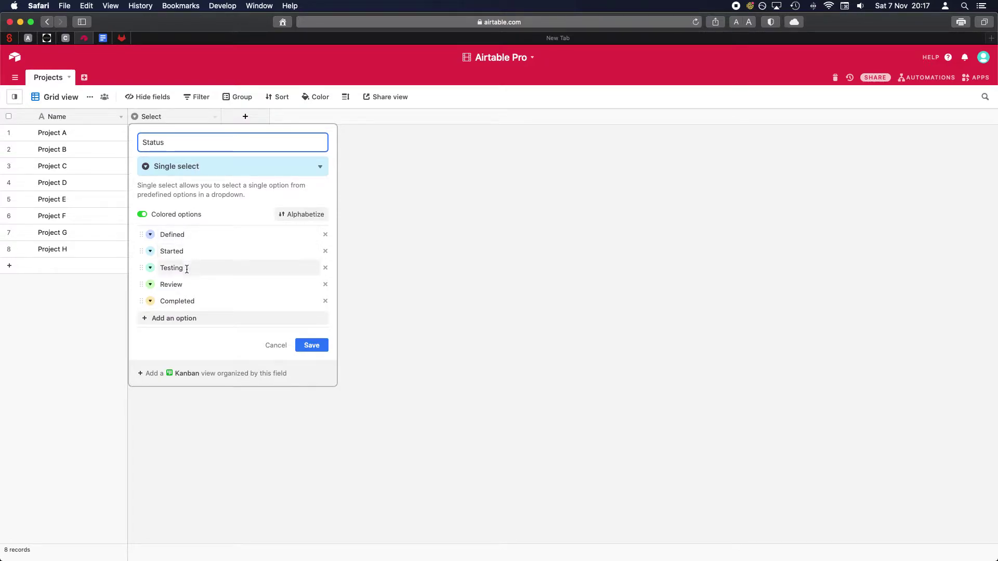
{"action": "left_click", "coordinate": [314, 345]}
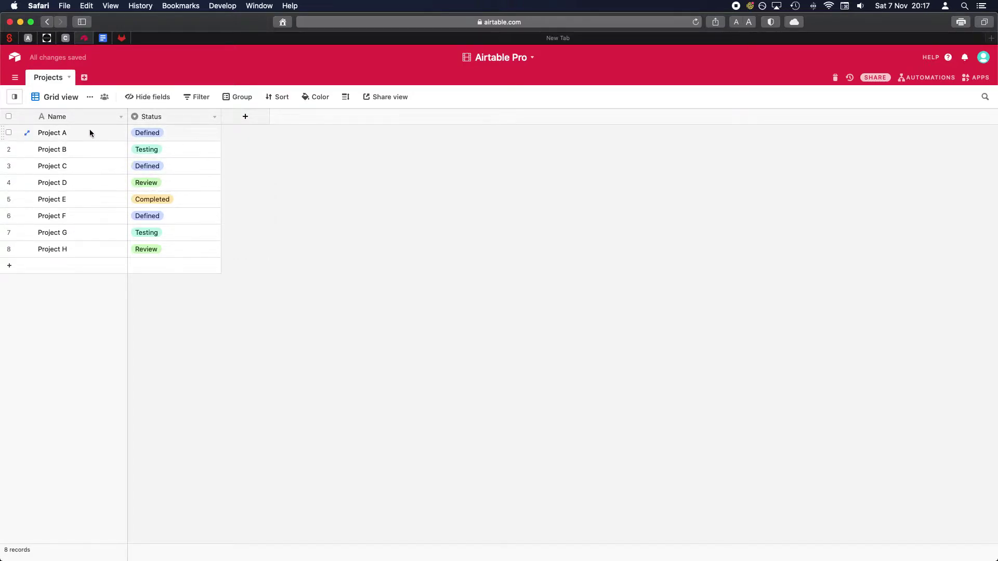
{"action": "left_click", "coordinate": [182, 138]}
{"action": "left_click", "coordinate": [182, 182]}
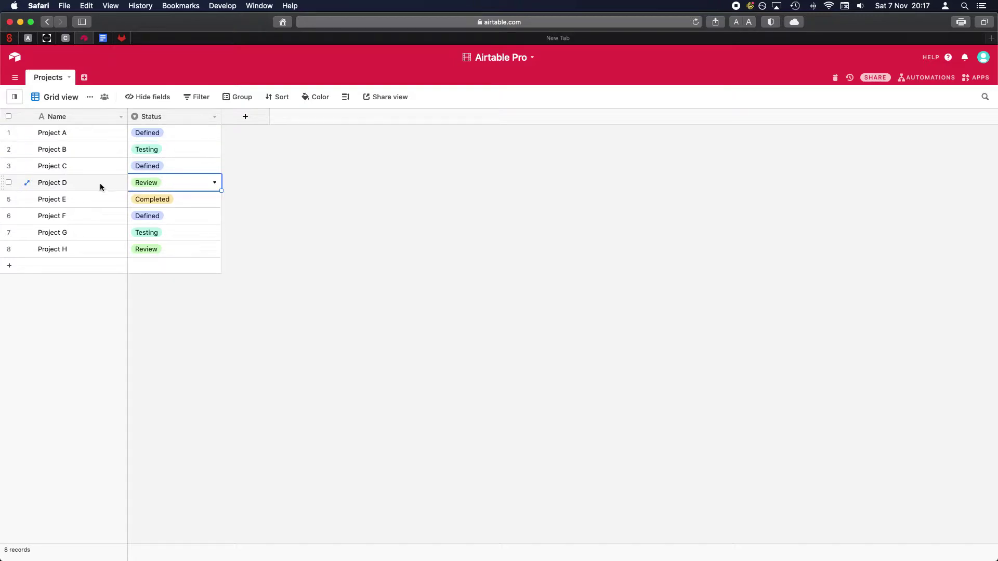
{"action": "left_click", "coordinate": [258, 203]}
{"action": "left_click", "coordinate": [200, 331]}
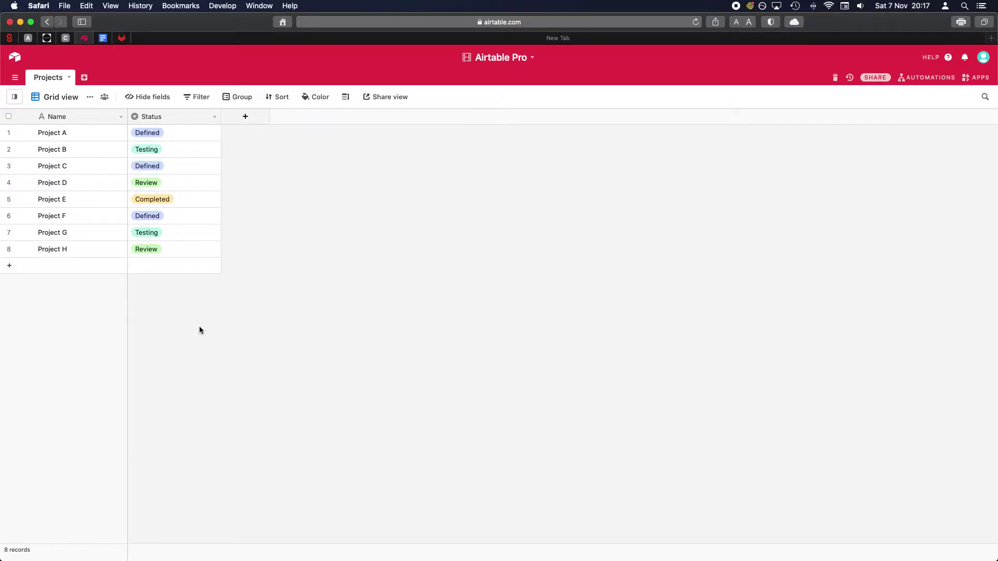
Step: Set the status of Project G to Completed in the grid
{"action": "left_click", "coordinate": [215, 235]}
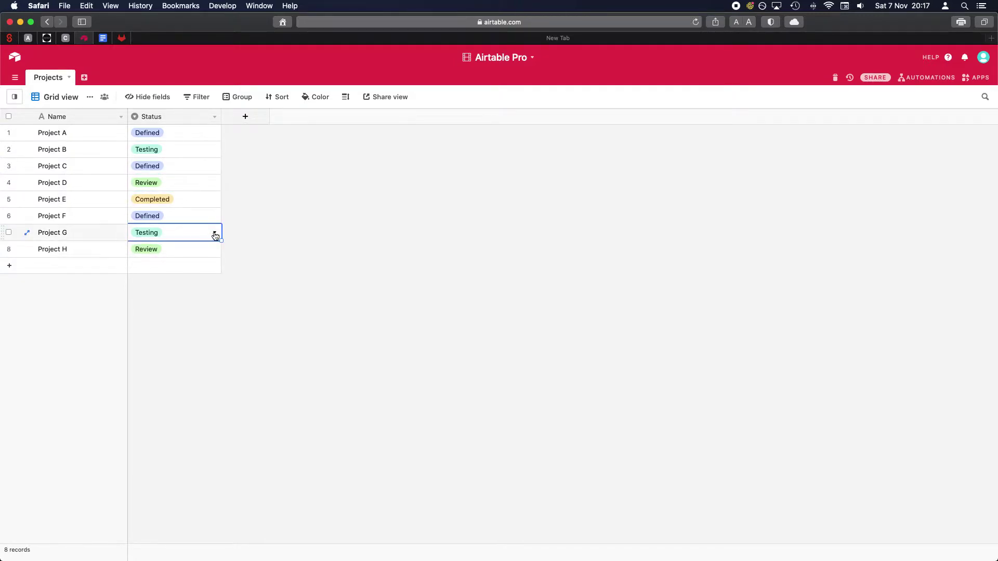
{"action": "left_click", "coordinate": [215, 235]}
{"action": "left_click", "coordinate": [176, 354]}
{"action": "left_click", "coordinate": [304, 327]}
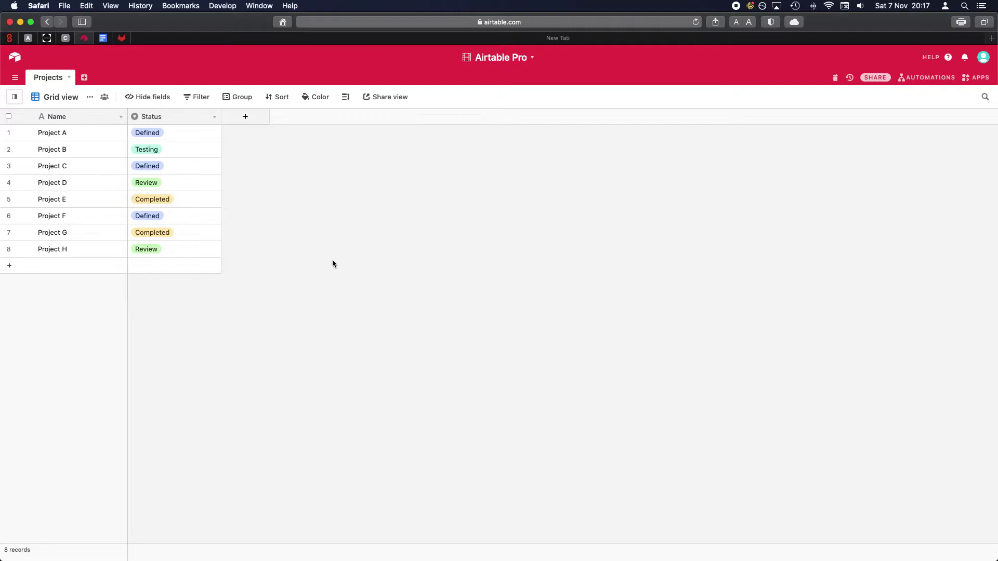
Step: Create a Kanban view of the projects grouped by the Status field and hide the list of views
{"action": "mouse_move", "coordinate": [17, 101]}
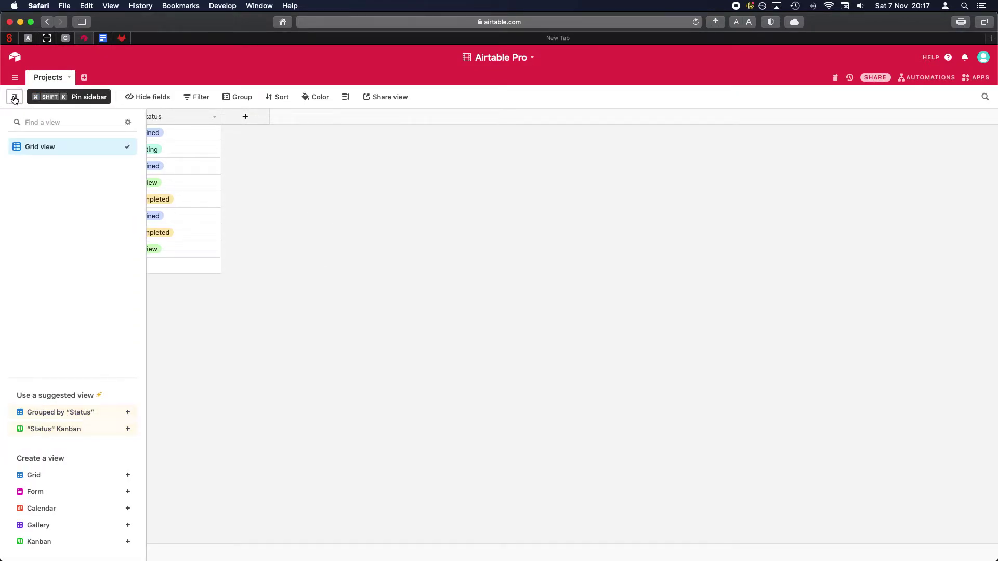
{"action": "left_click", "coordinate": [14, 98]}
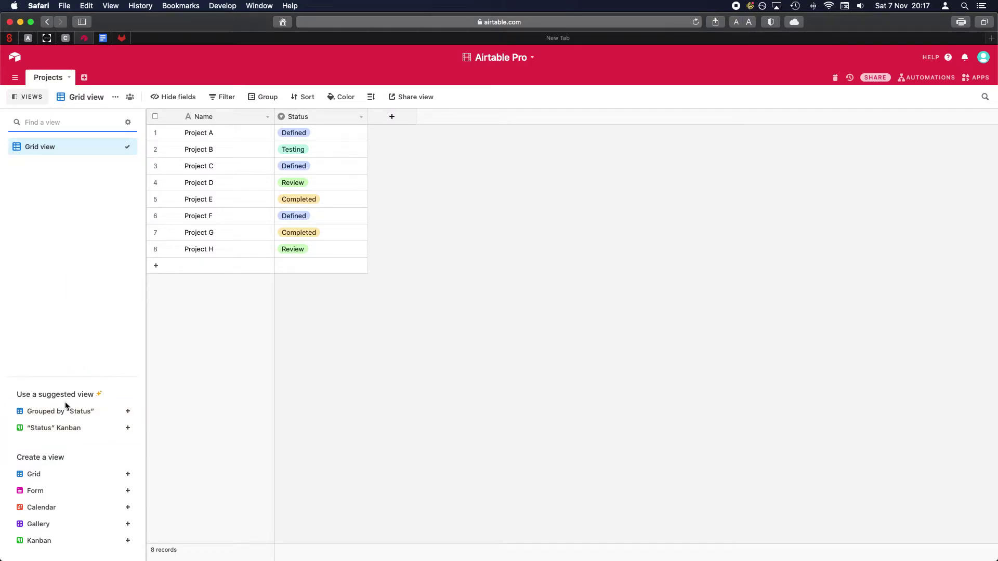
{"action": "mouse_move", "coordinate": [39, 544]}
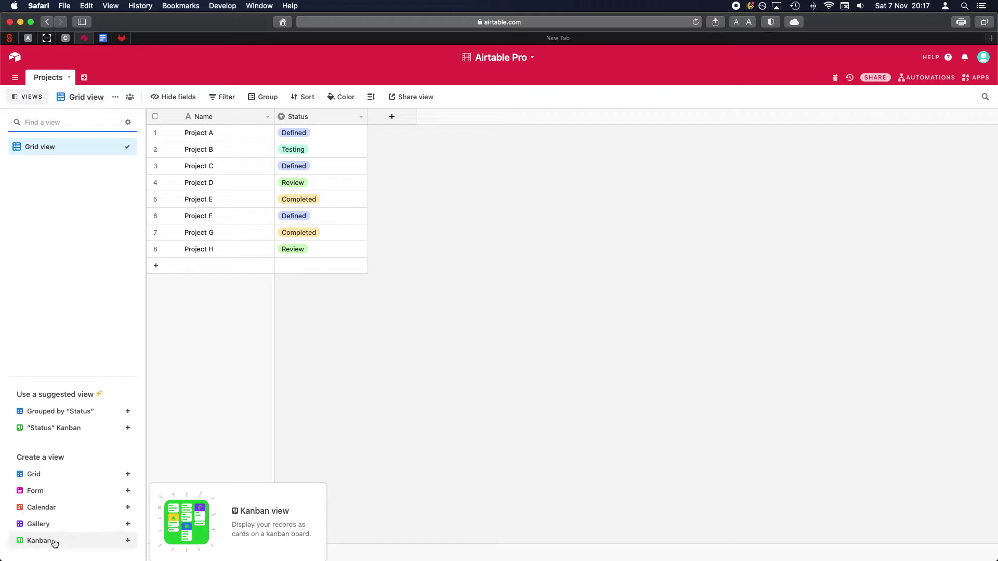
{"action": "left_click", "coordinate": [55, 542]}
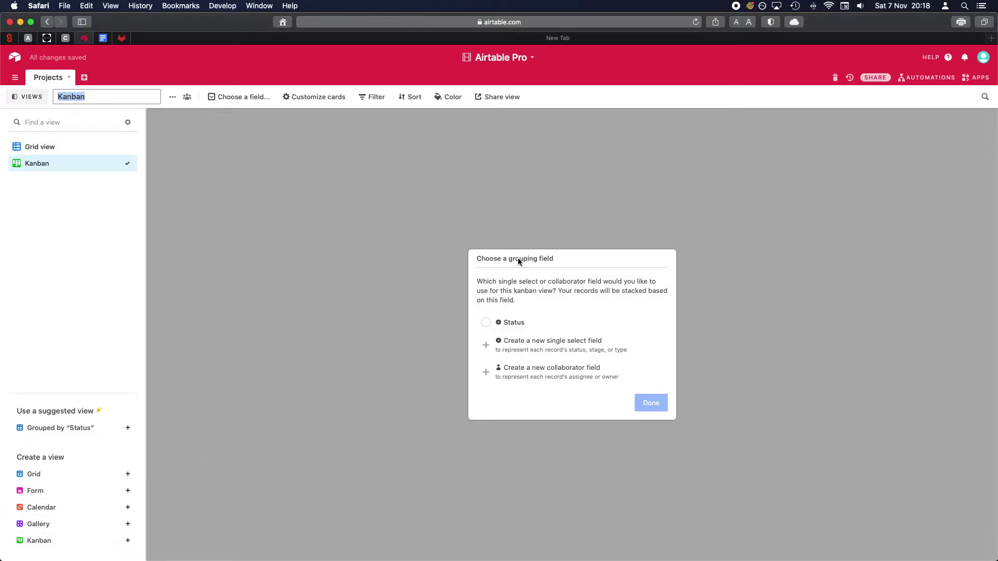
{"action": "left_click", "coordinate": [485, 322]}
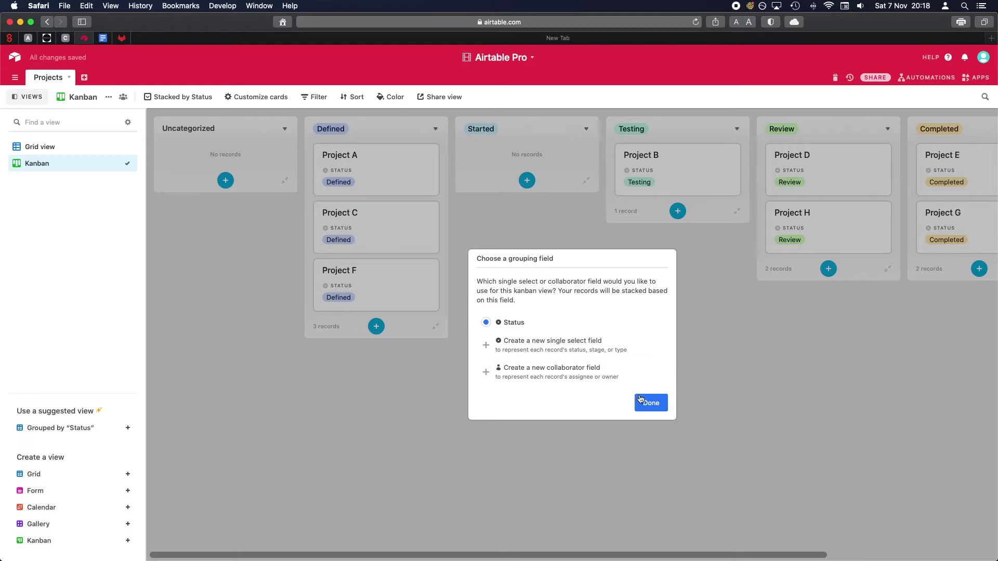
{"action": "left_click", "coordinate": [650, 404]}
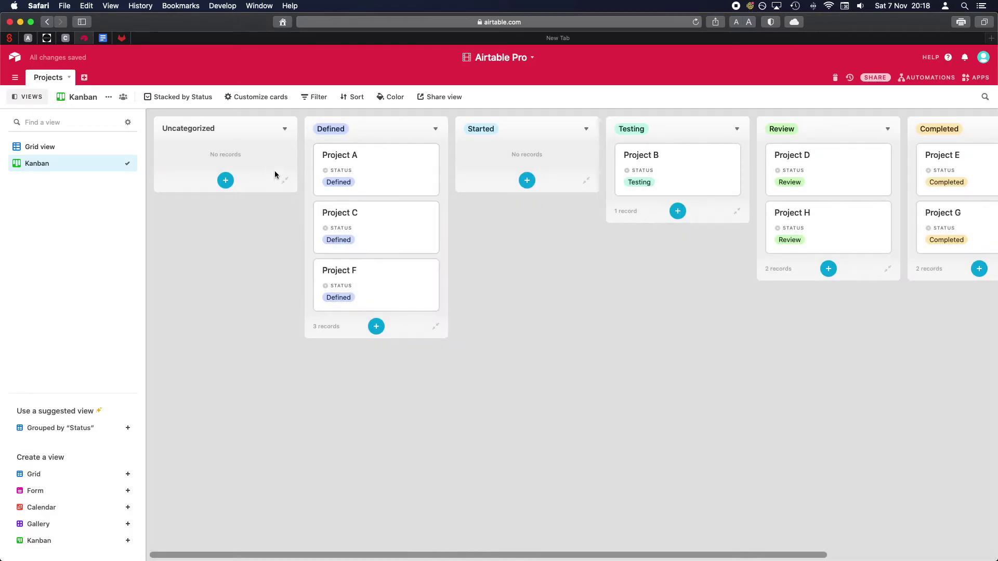
{"action": "left_click", "coordinate": [27, 97]}
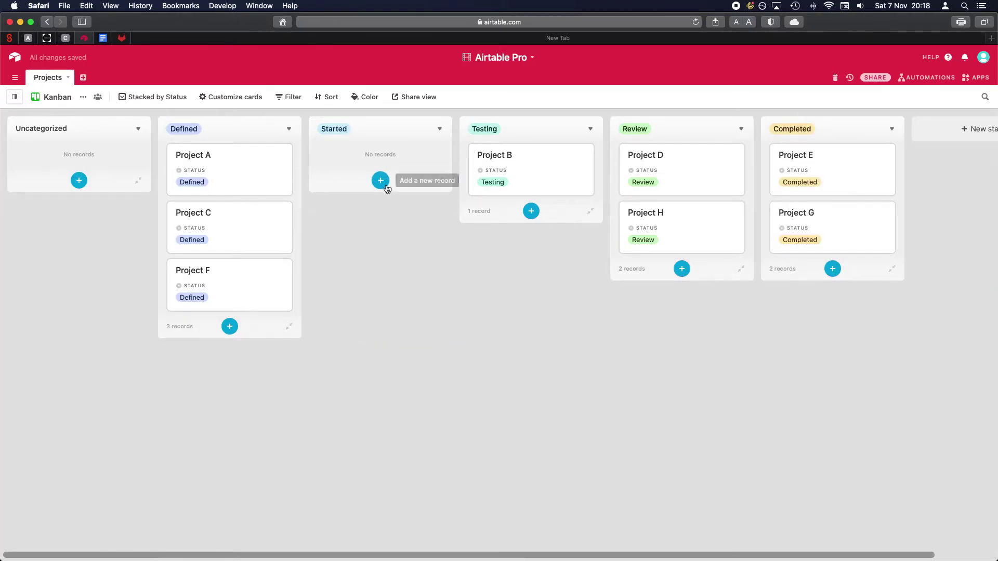
Step: On the Kanban board, move the Project F card to Started and the Project H card to Completed
{"action": "scroll", "coordinate": [334, 195], "scroll_direction": "right", "scroll_amount": 1}
{"action": "scroll", "coordinate": [333, 195], "scroll_direction": "left", "scroll_amount": 1}
{"action": "scroll", "coordinate": [274, 135], "scroll_direction": "right", "scroll_amount": 1}
{"action": "scroll", "coordinate": [229, 138], "scroll_direction": "right", "scroll_amount": 1}
{"action": "scroll", "coordinate": [229, 138], "scroll_direction": "left", "scroll_amount": 1}
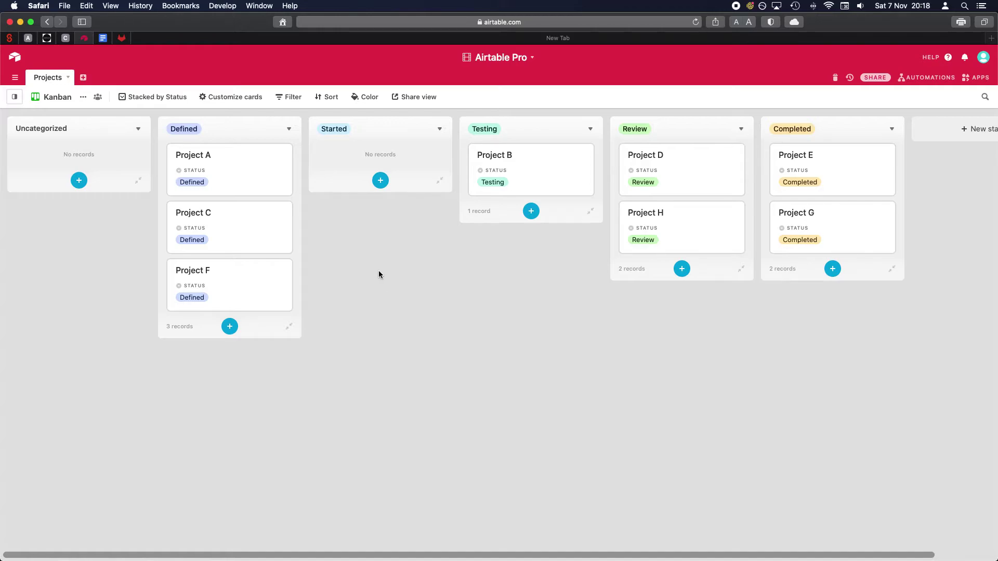
{"action": "left_click_drag", "start_coordinate": [243, 279], "coordinate": [355, 150]}
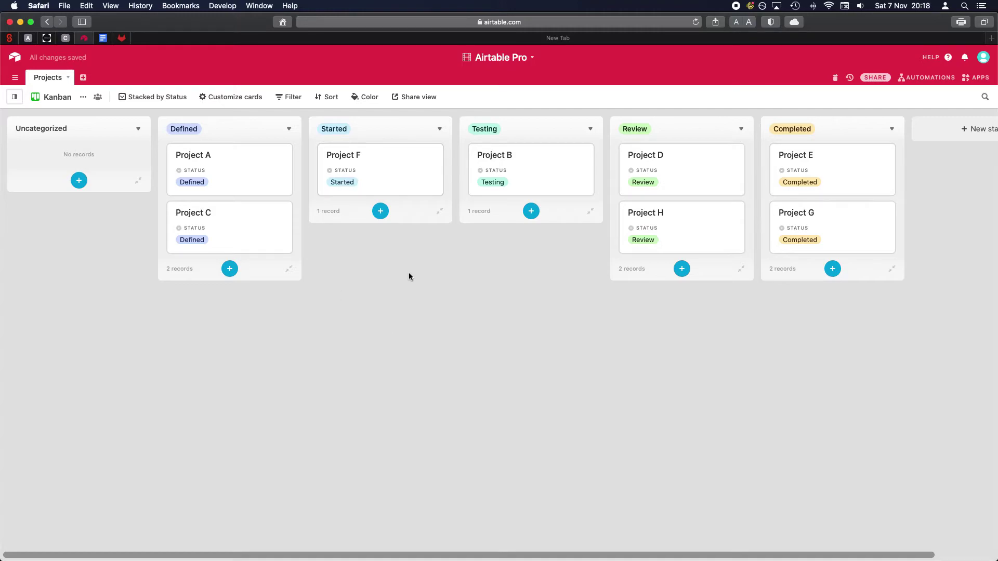
{"action": "left_click_drag", "start_coordinate": [676, 220], "coordinate": [837, 281]}
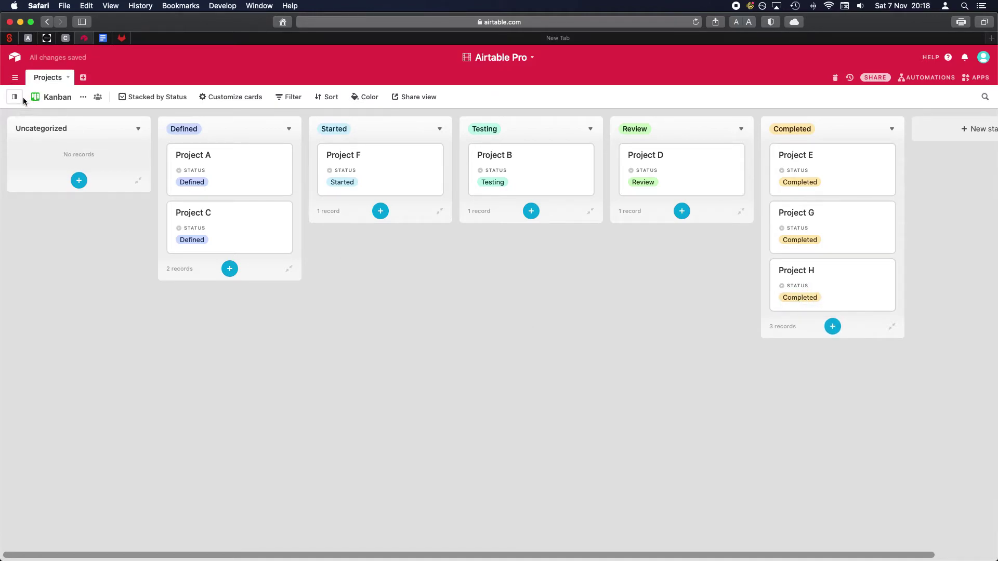
Step: Set the status of Project H to Review in the grid view and return to the Kanban view
{"action": "left_click", "coordinate": [55, 96]}
{"action": "left_click", "coordinate": [39, 147]}
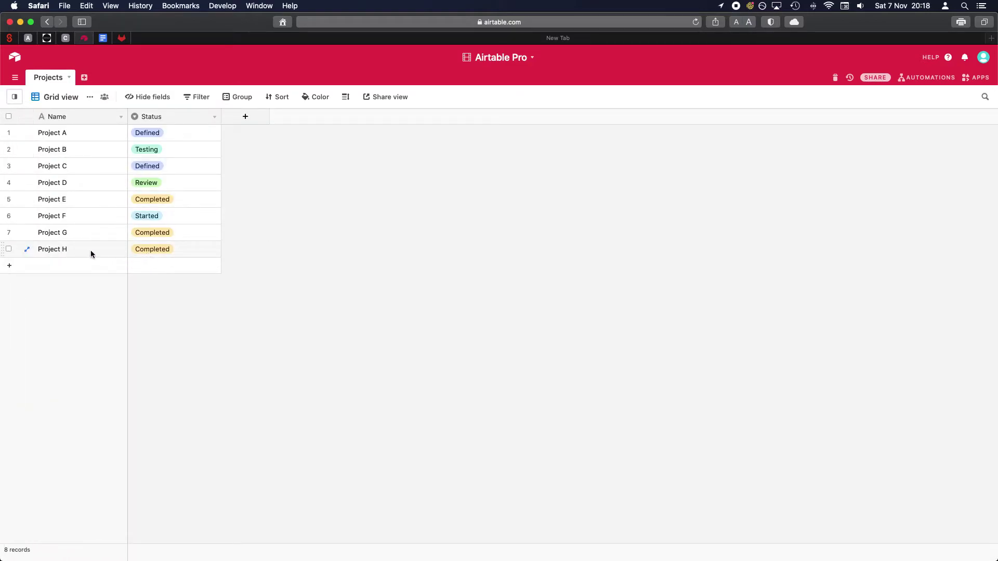
{"action": "left_click", "coordinate": [174, 248]}
{"action": "left_click", "coordinate": [190, 248]}
{"action": "left_click", "coordinate": [177, 352]}
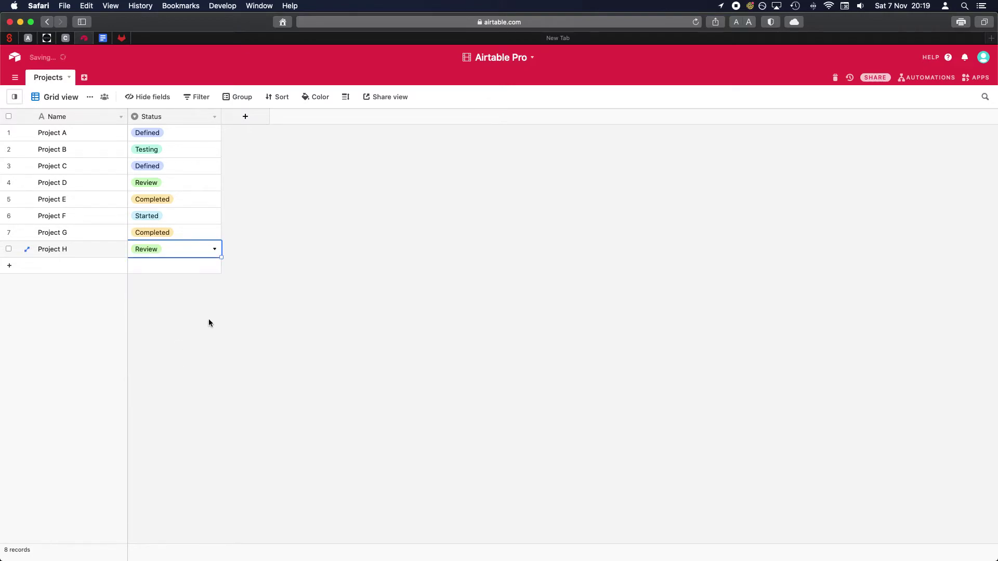
{"action": "left_click", "coordinate": [15, 97]}
{"action": "left_click", "coordinate": [54, 165]}
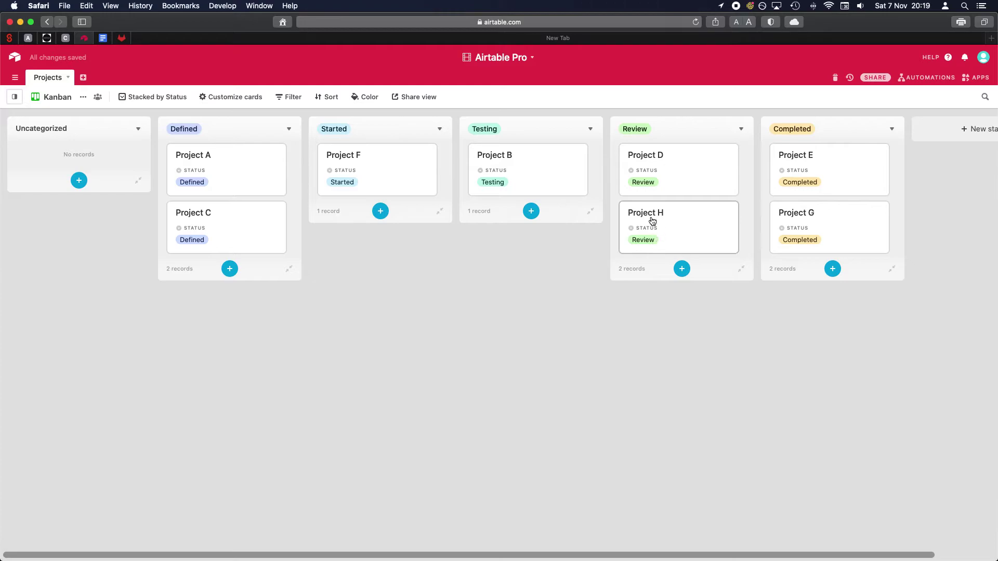